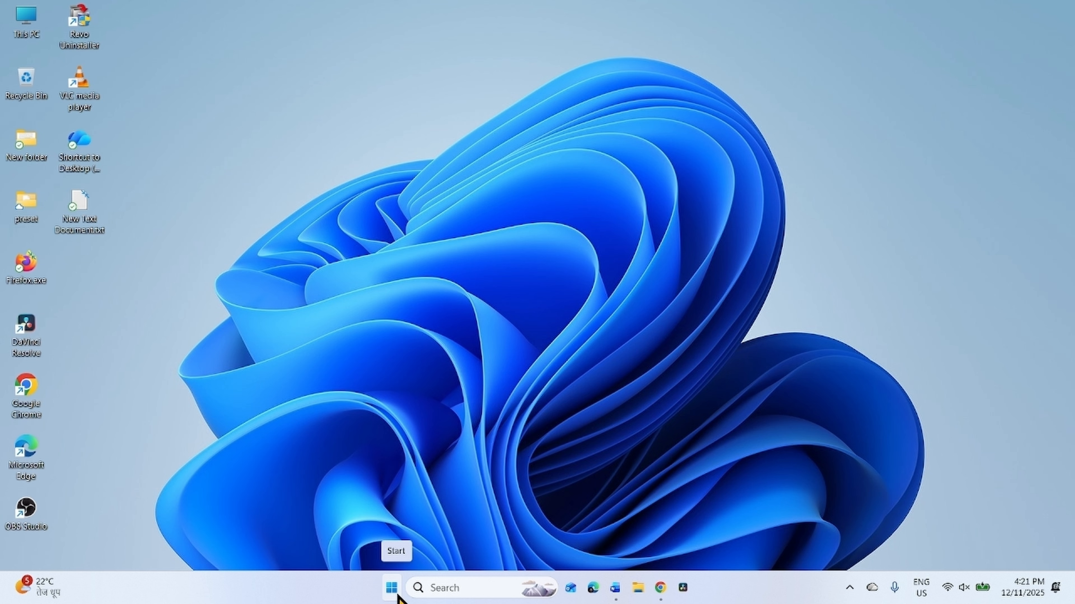
- Start reinstalling the current Windows version through Fix problems using Windows Update in the System Recovery settings, accepting the repair
left_click(393, 590)
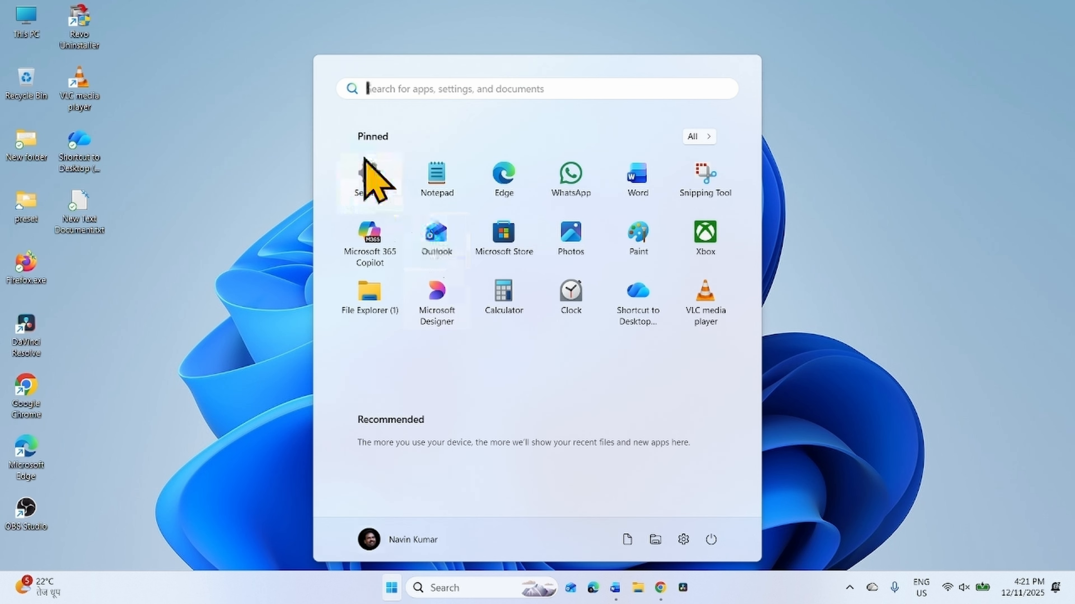
left_click(367, 189)
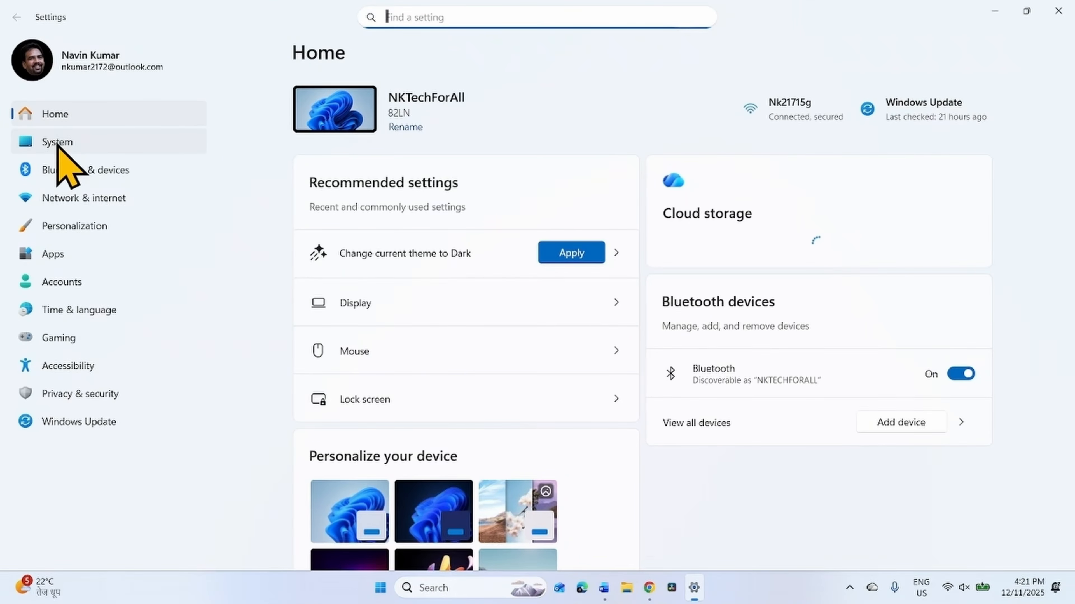
left_click(57, 143)
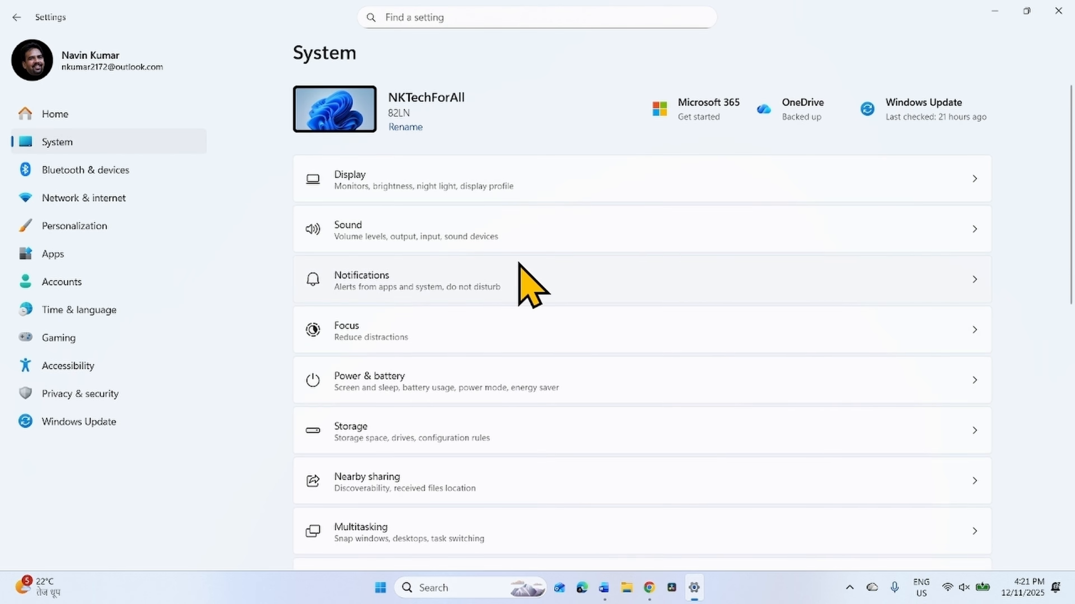
scroll(520, 264, "down", 10)
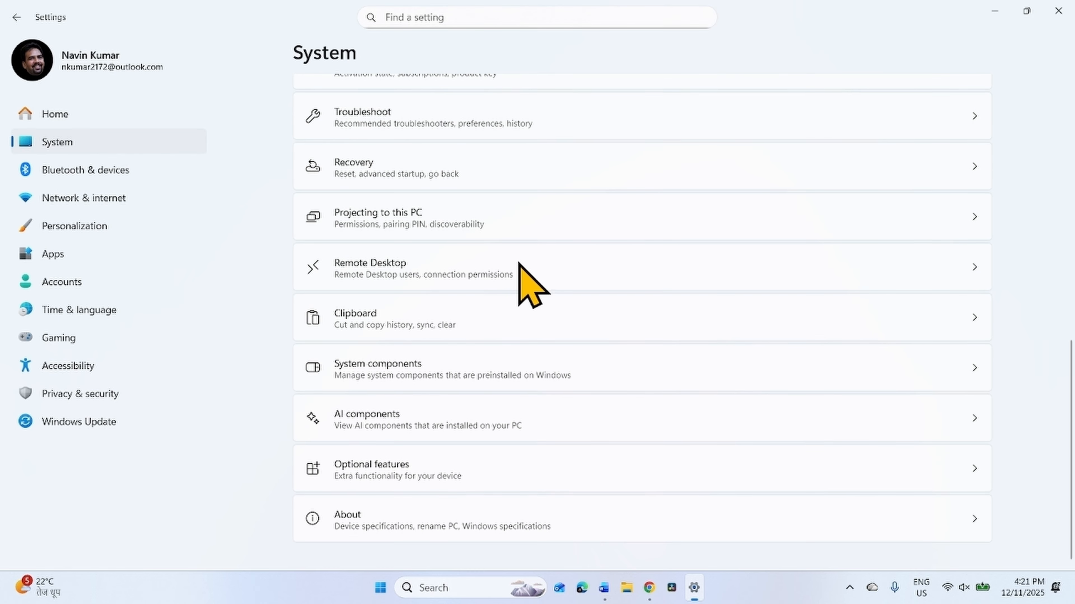
left_click(448, 174)
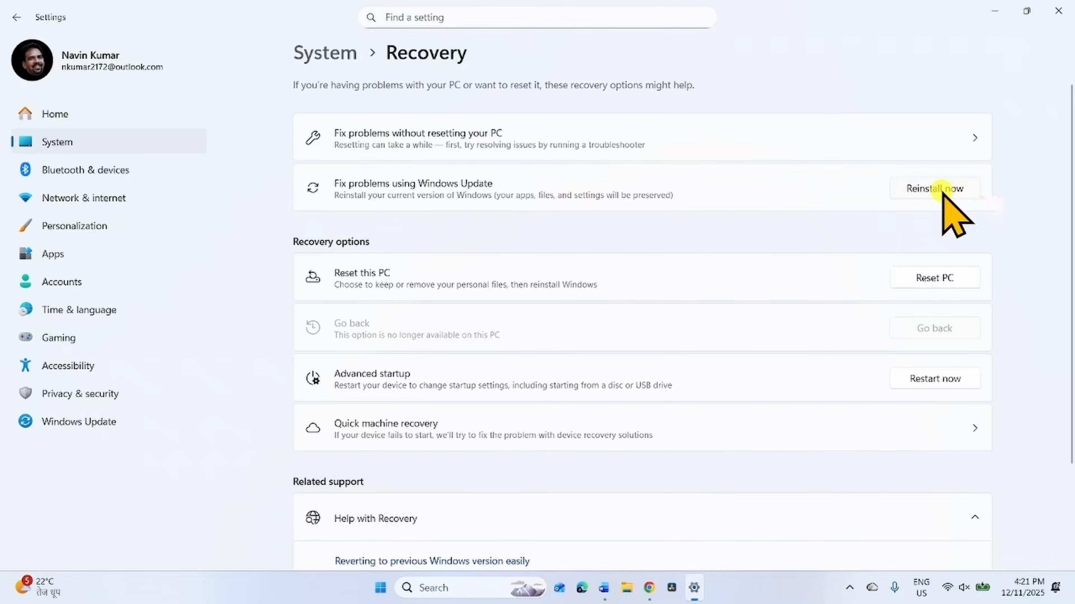
left_click(942, 193)
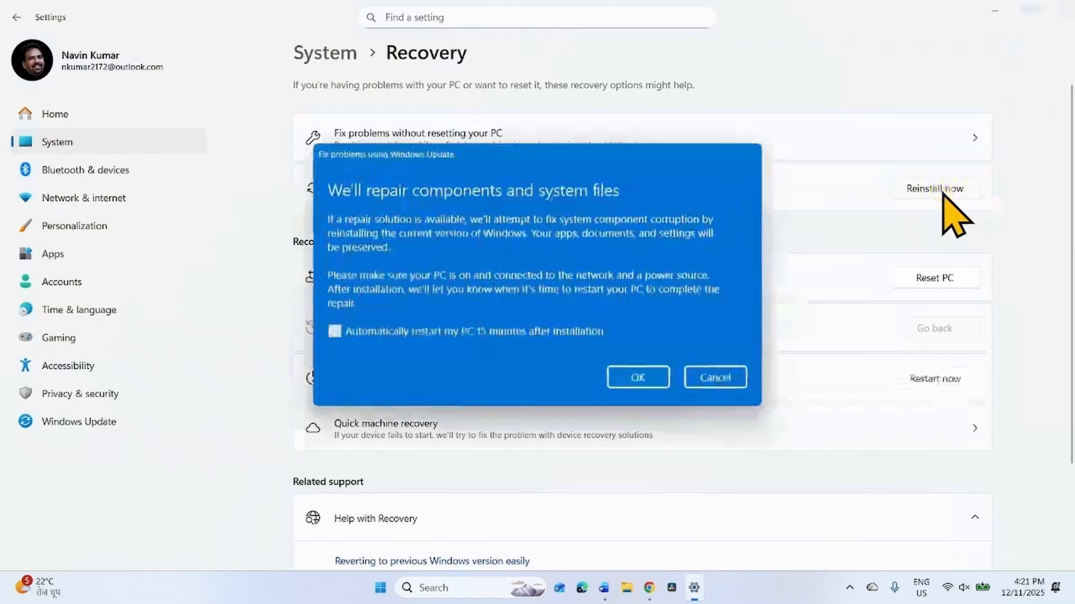
left_click(637, 378)
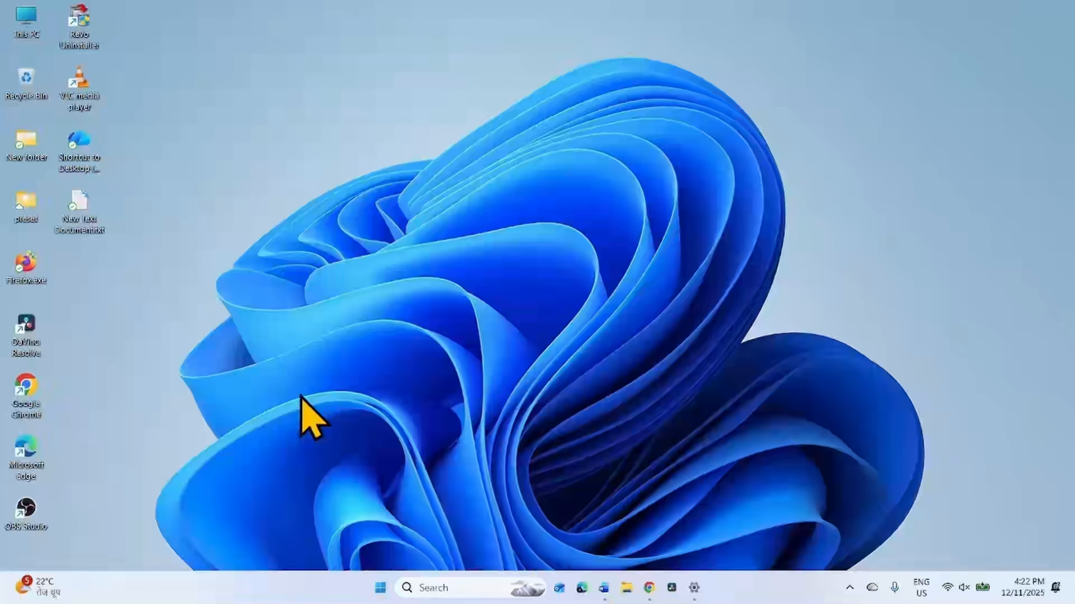
- Open a new Google Chrome window, search for "windows 11 download" and open Microsoft's Download Windows 11 page
left_click(648, 589)
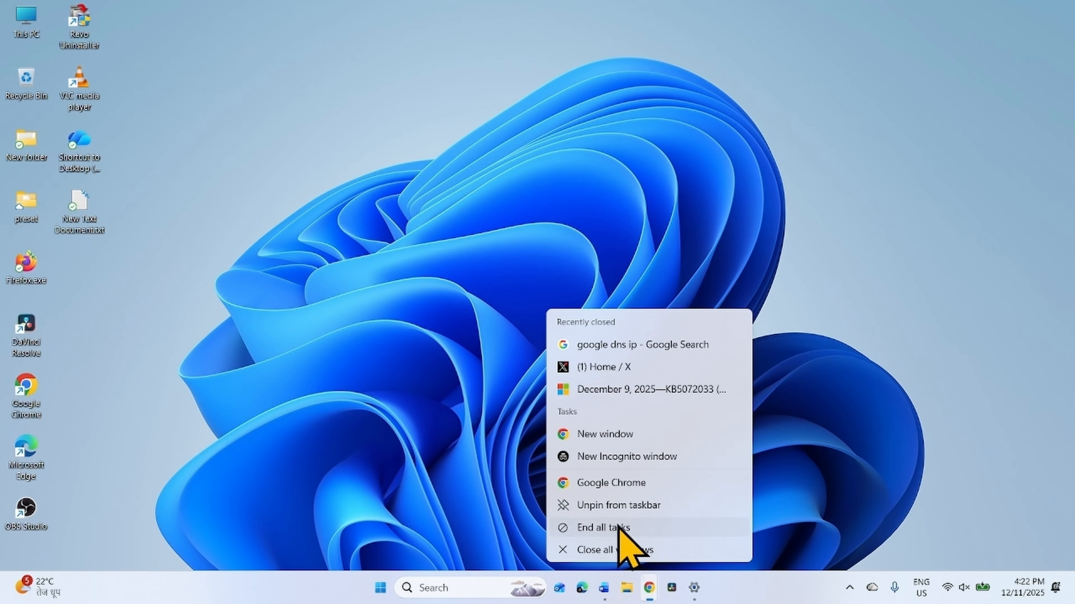
left_click(592, 446)
left_click(924, 24)
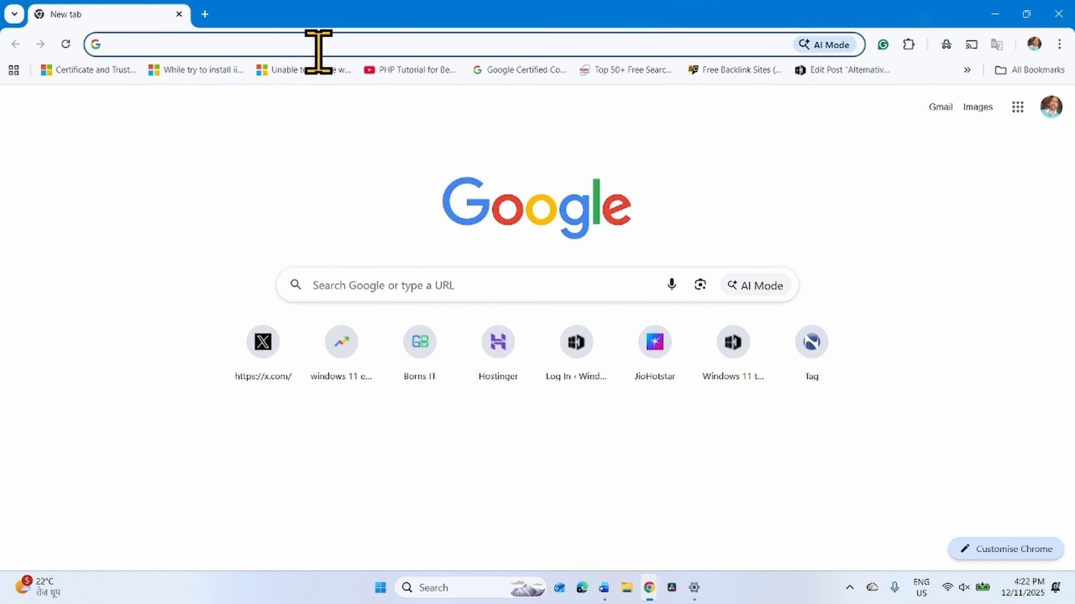
left_click(317, 47)
type("w")
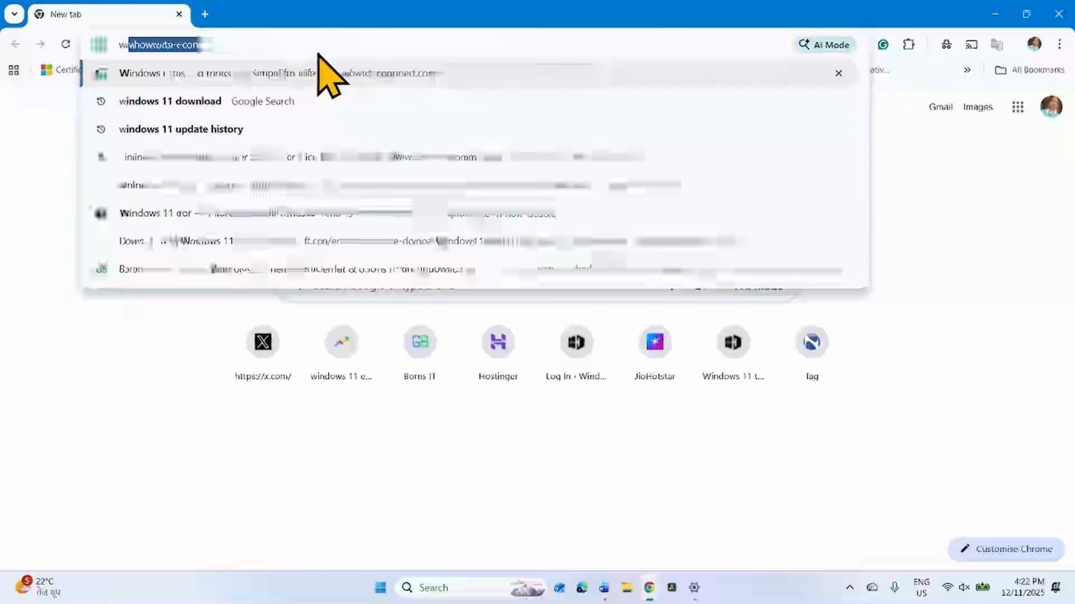
type("indows 11 dow")
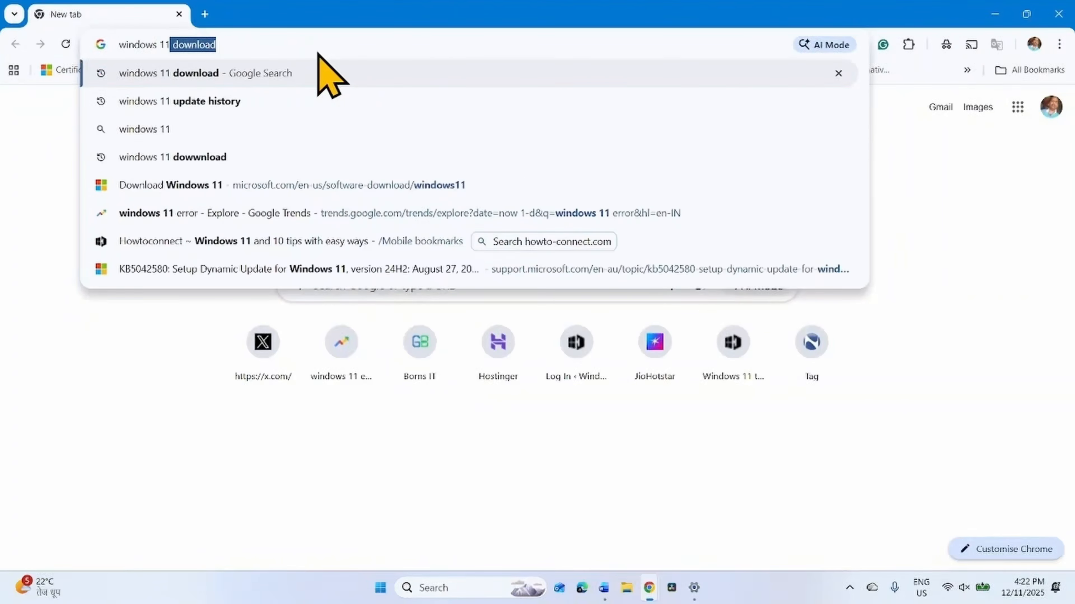
type("nload")
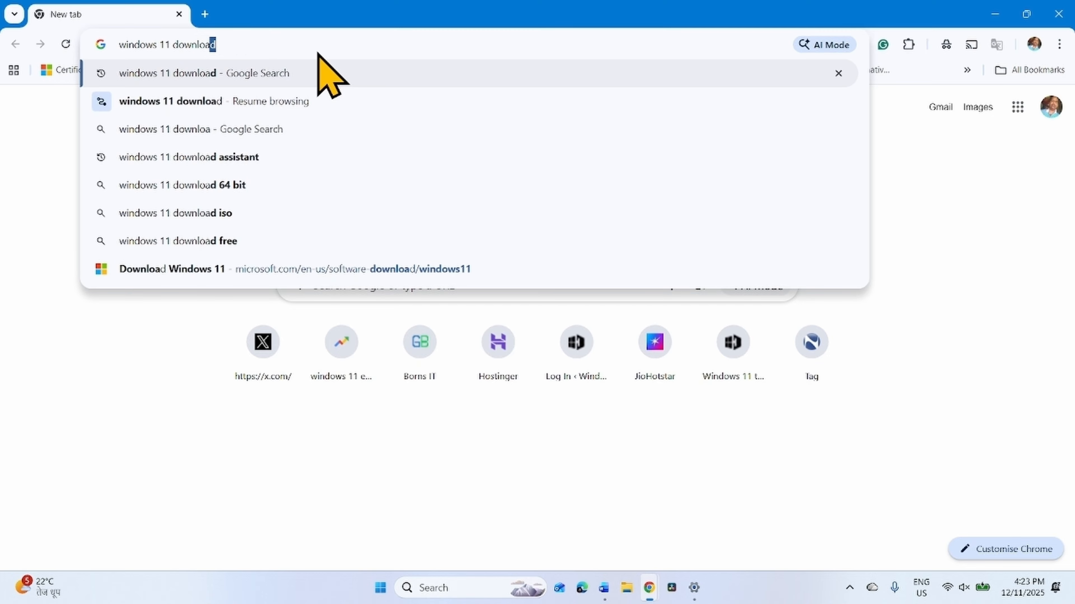
key("Return")
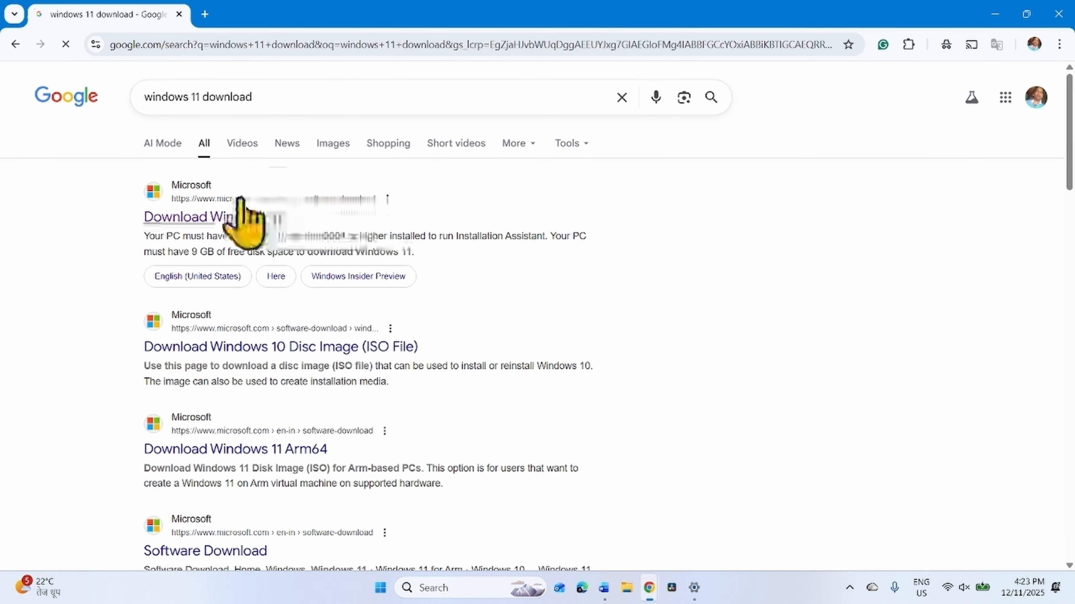
left_click(231, 214)
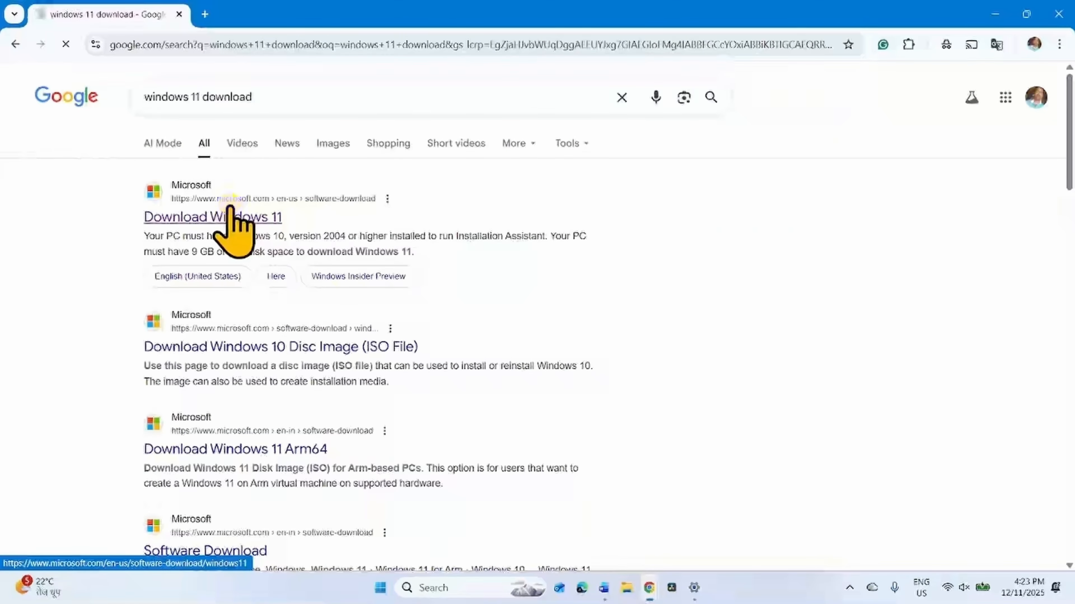
- Select Windows 11 (multi-edition ISO for x64 devices) as the disk image download and confirm the choice
scroll(351, 275, "down", 6)
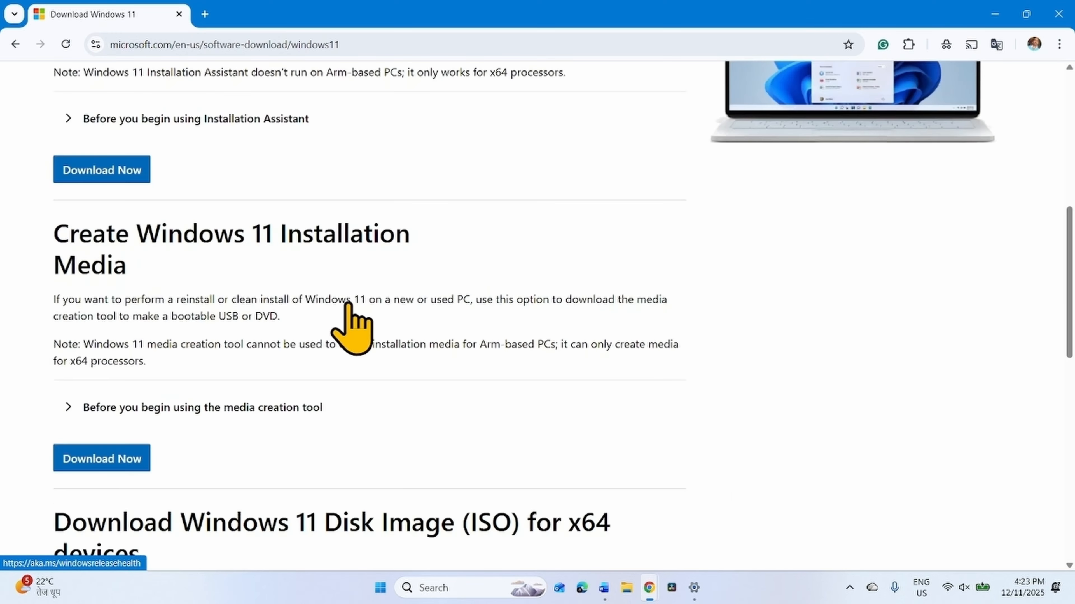
scroll(352, 326, "down", 15)
scroll(211, 330, "up", 10)
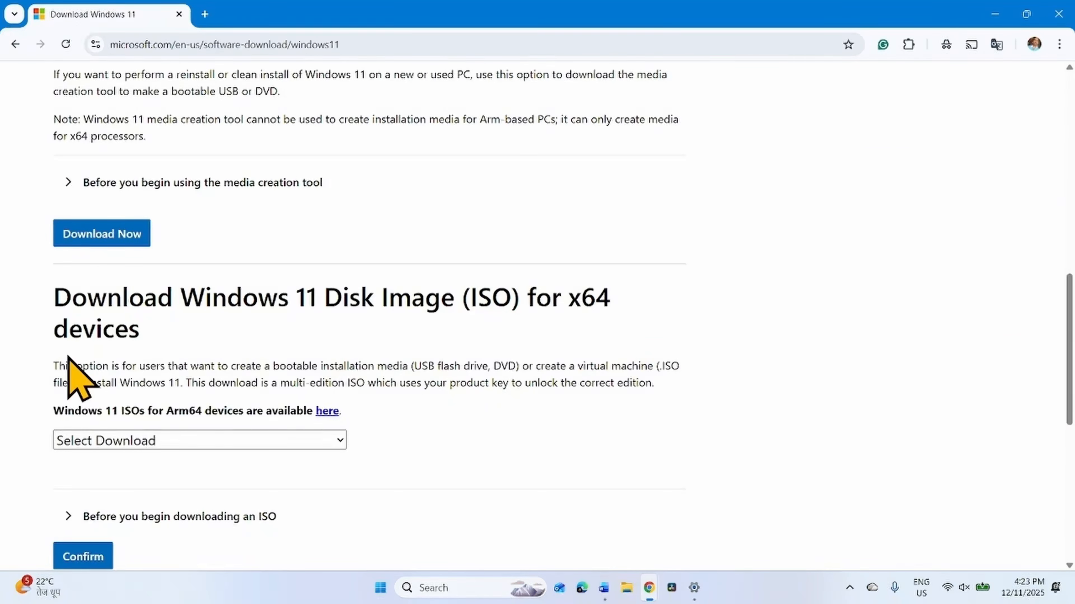
left_click(113, 445)
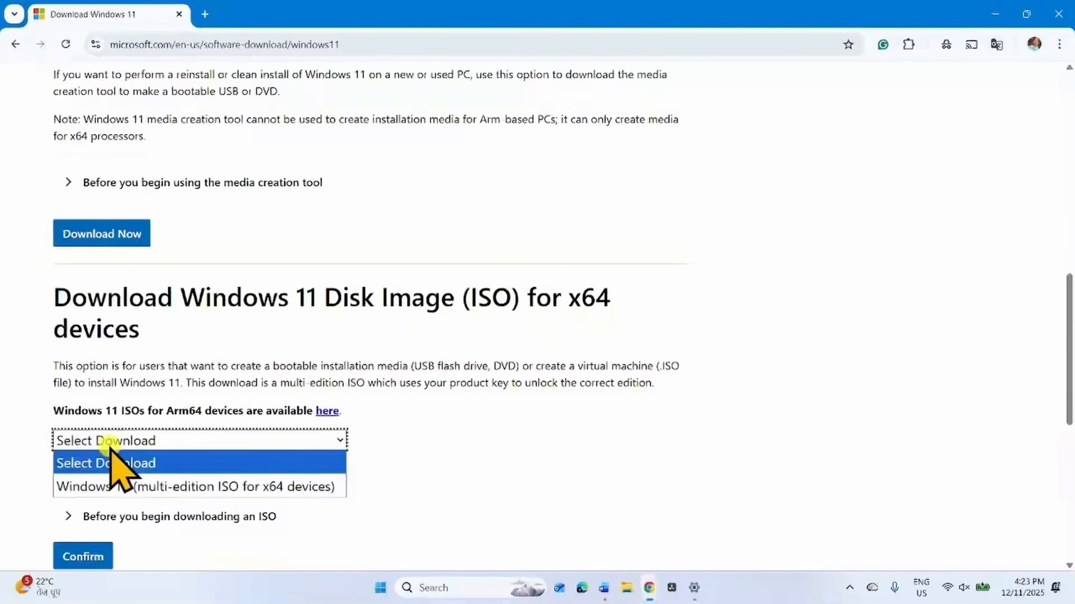
left_click(313, 489)
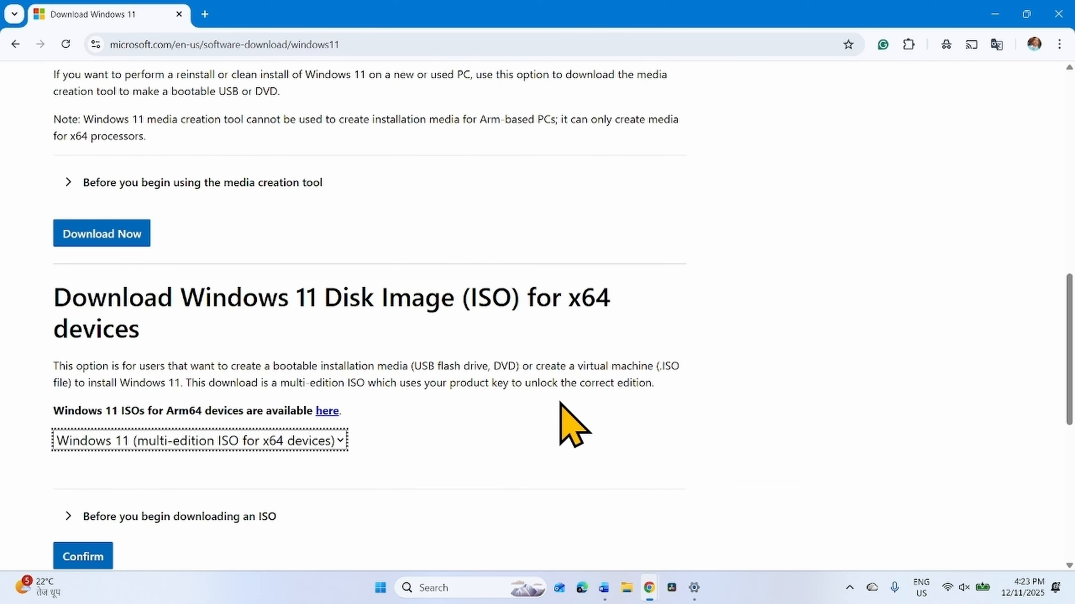
scroll(561, 404, "down", 5)
left_click(83, 354)
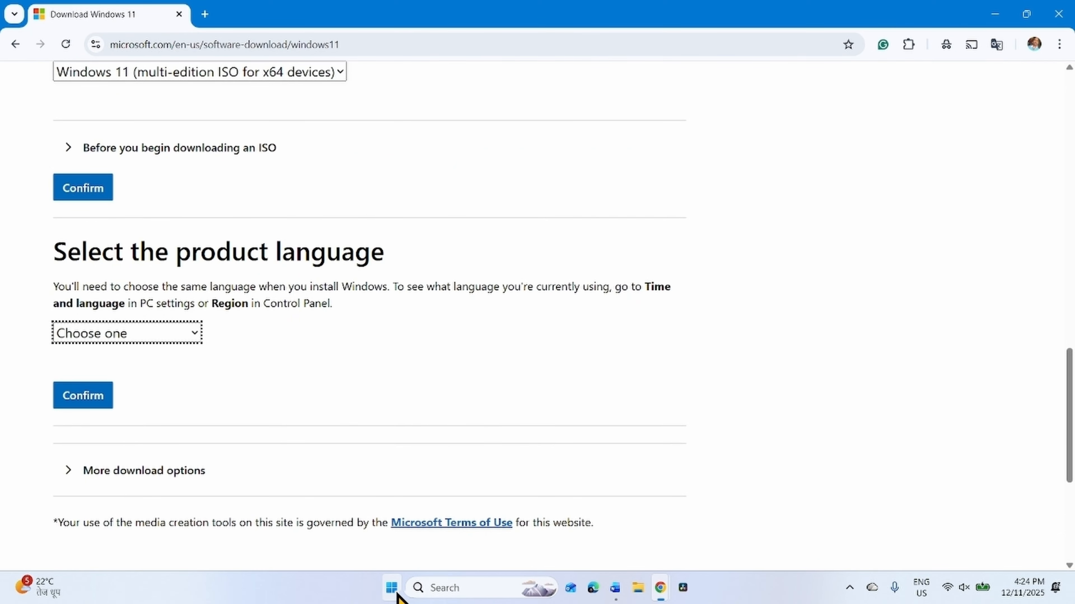
- Check the current Windows display language under Language & region in the Windows Settings
left_click(393, 589)
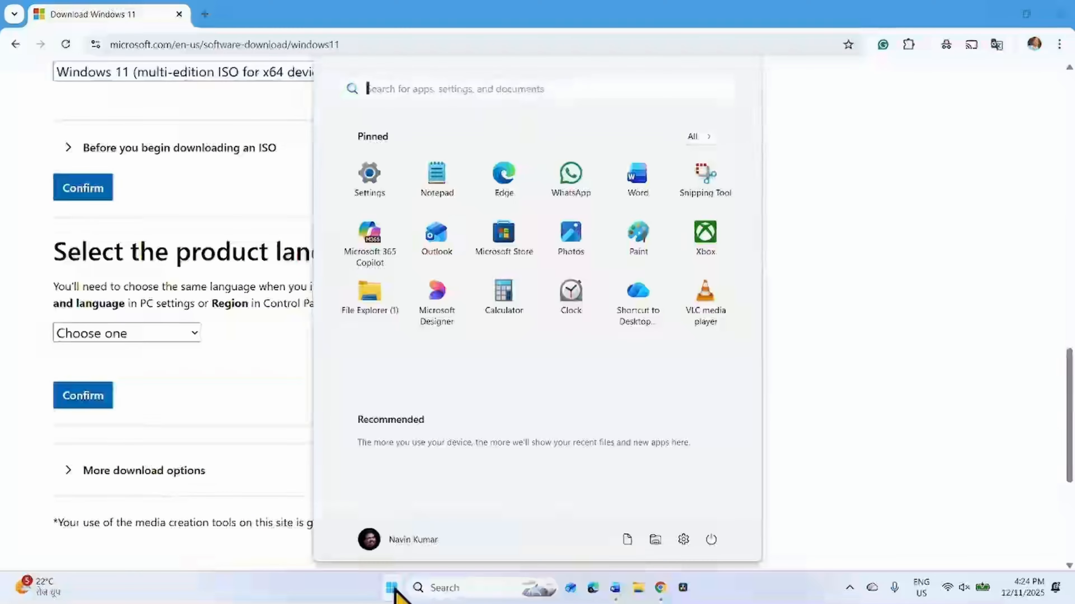
left_click(370, 169)
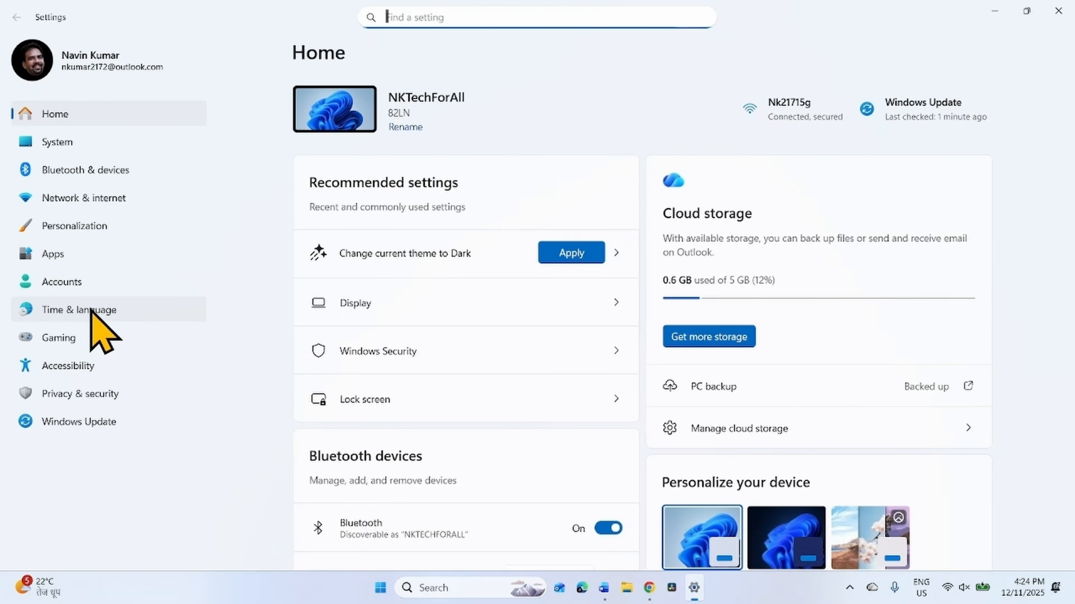
left_click(91, 310)
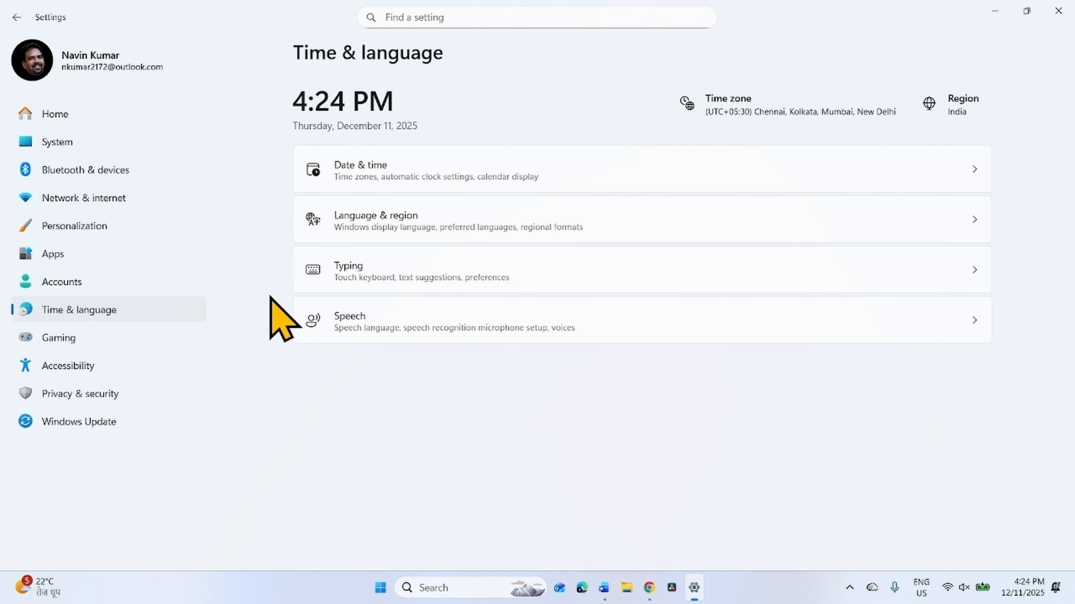
left_click(374, 215)
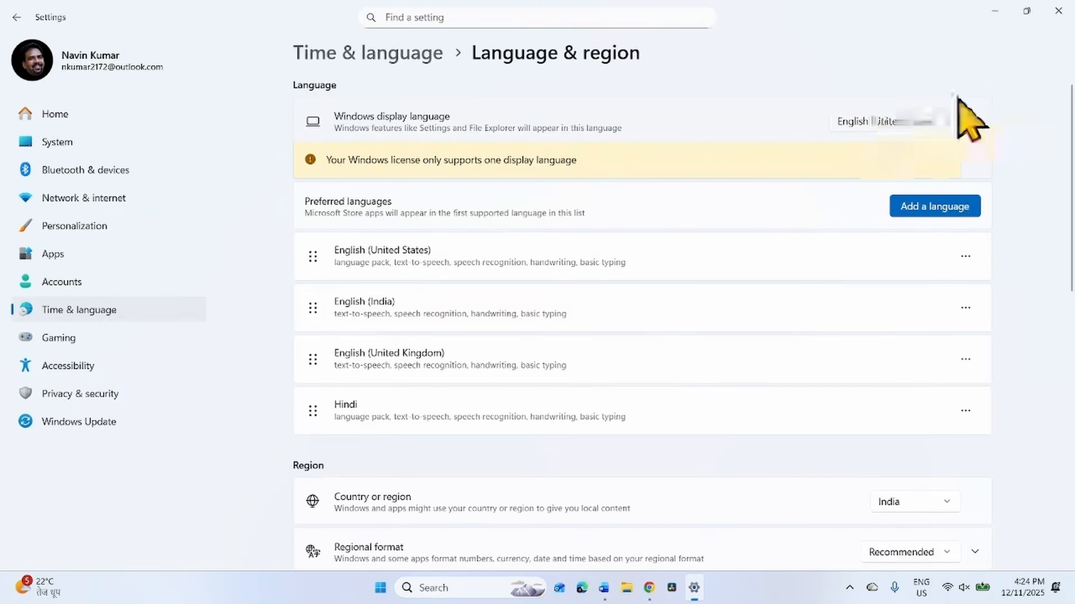
- Back in Chrome, confirm English (United States) as the product language and start the 64-bit ISO download
key("alt+Tab")
left_click(113, 334)
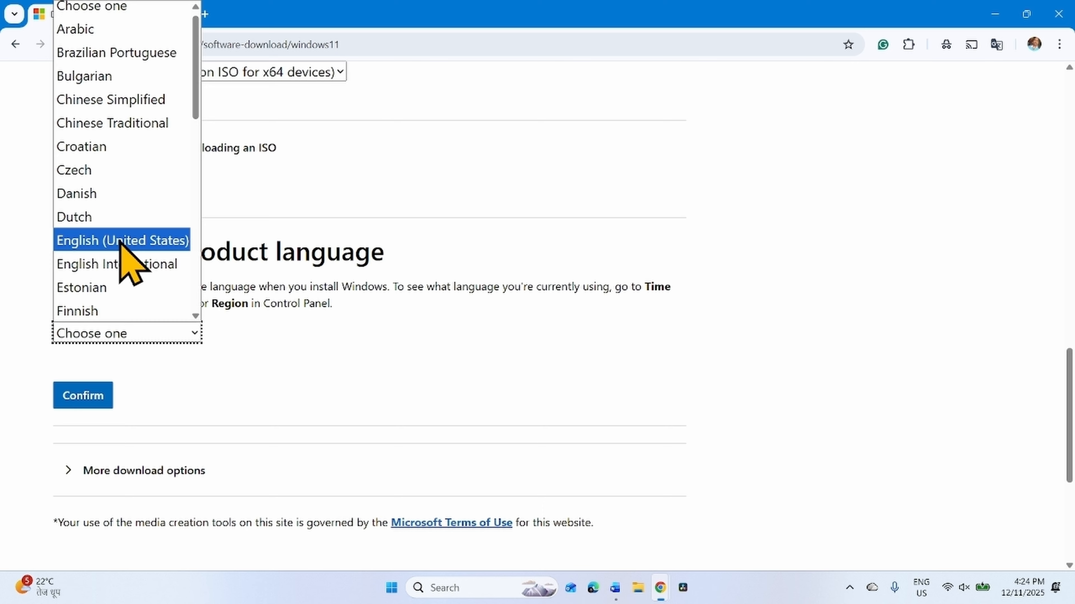
left_click(120, 240)
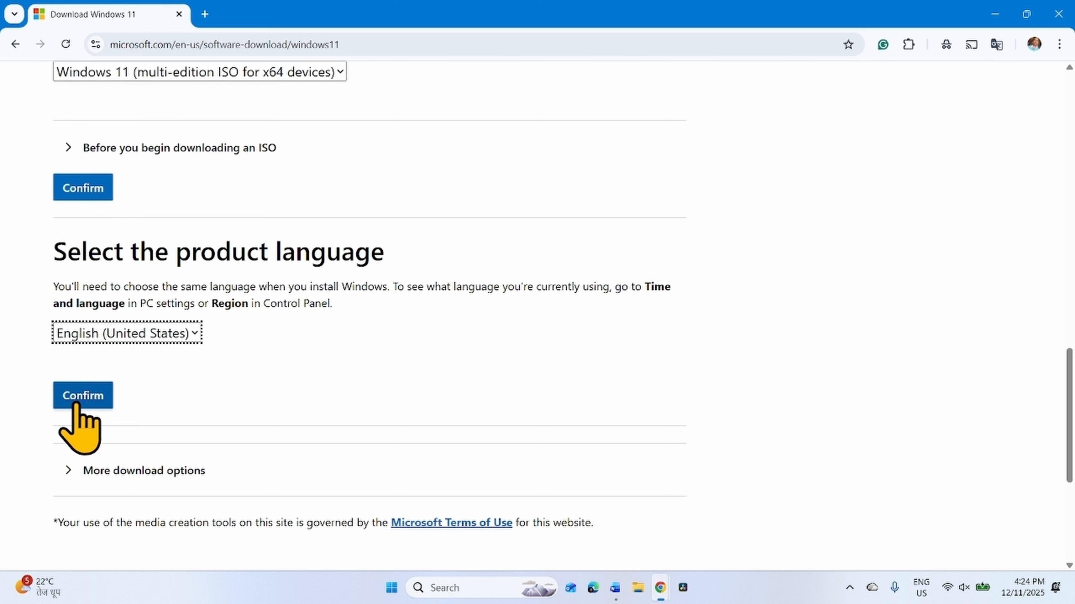
left_click(83, 396)
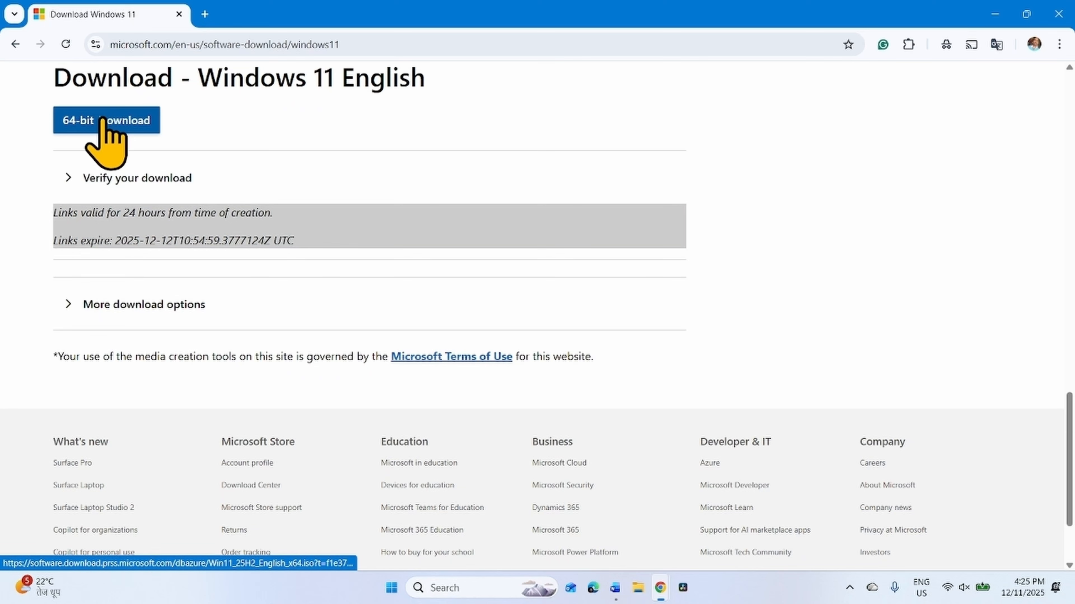
left_click(104, 121)
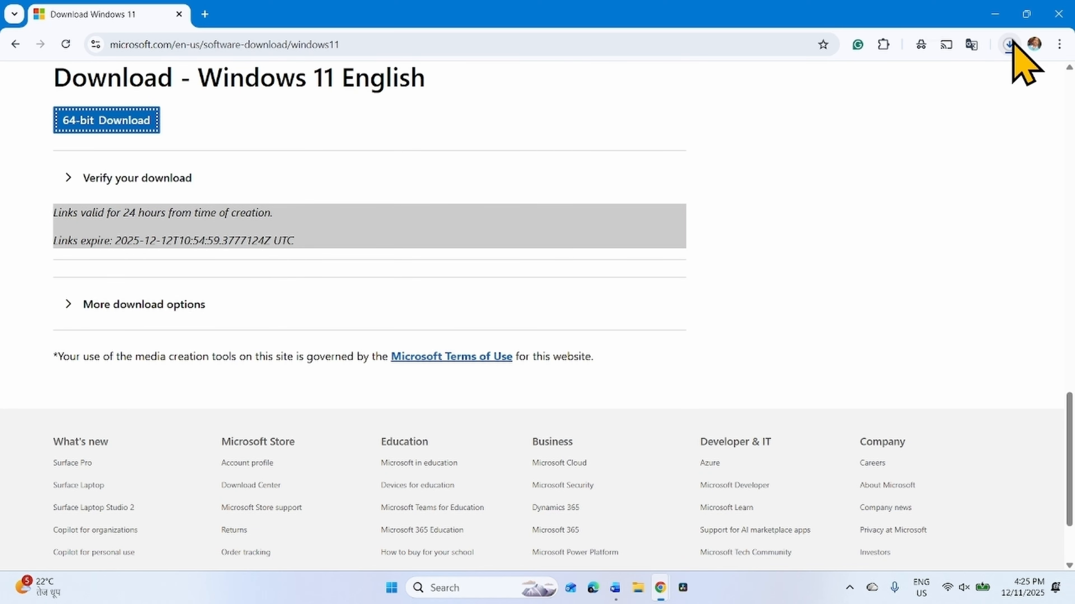
left_click(1010, 44)
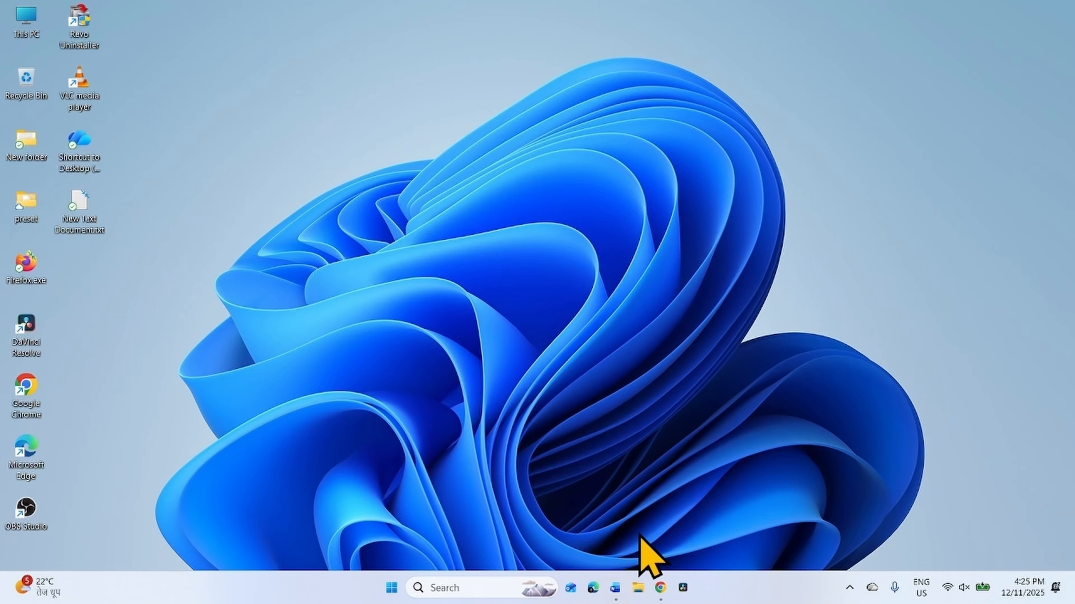
- In File Explorer, mount Win11_25H2_English_x64.iso from the Downloads folder and allow the file to open
left_click(636, 592)
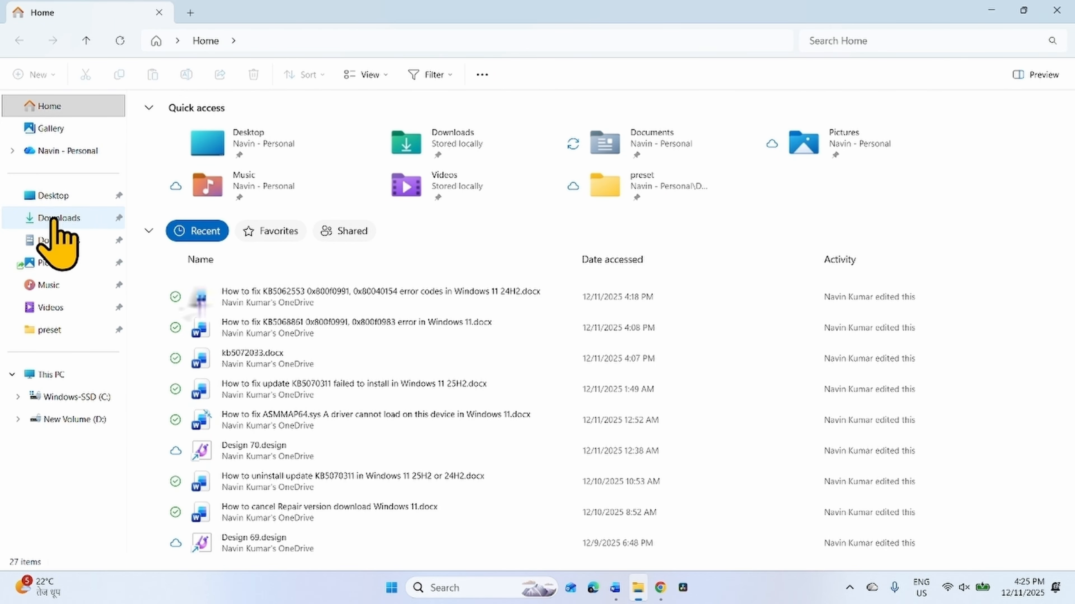
left_click(54, 218)
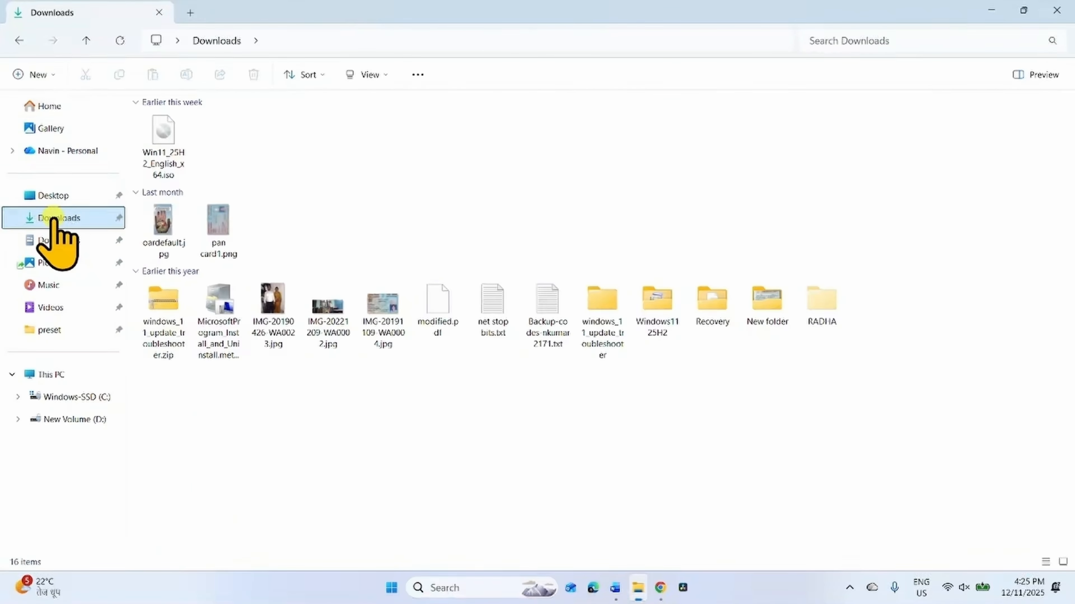
left_click(166, 135)
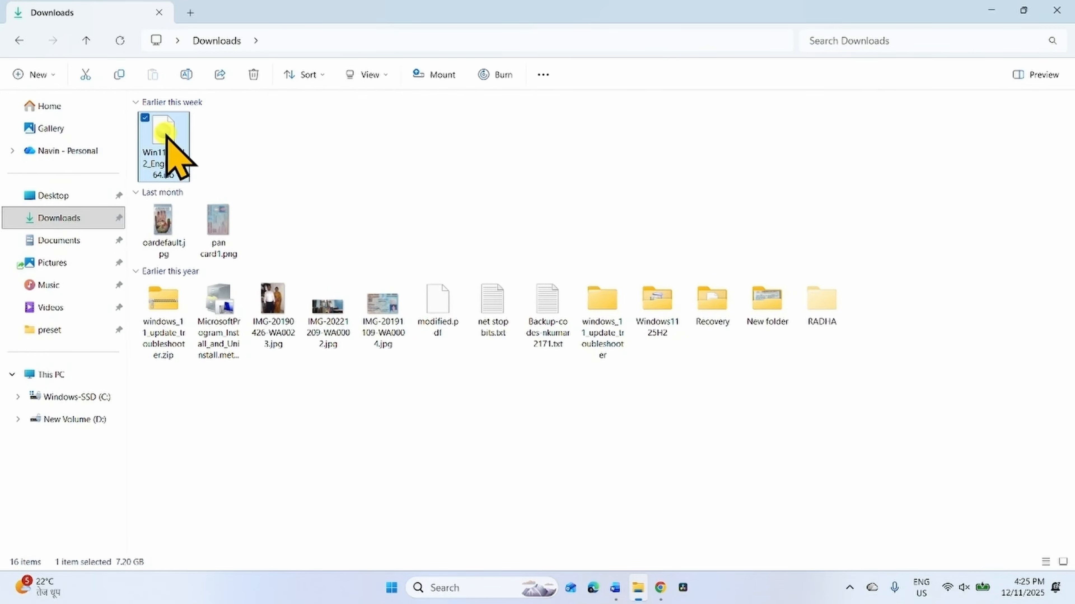
left_click(440, 75)
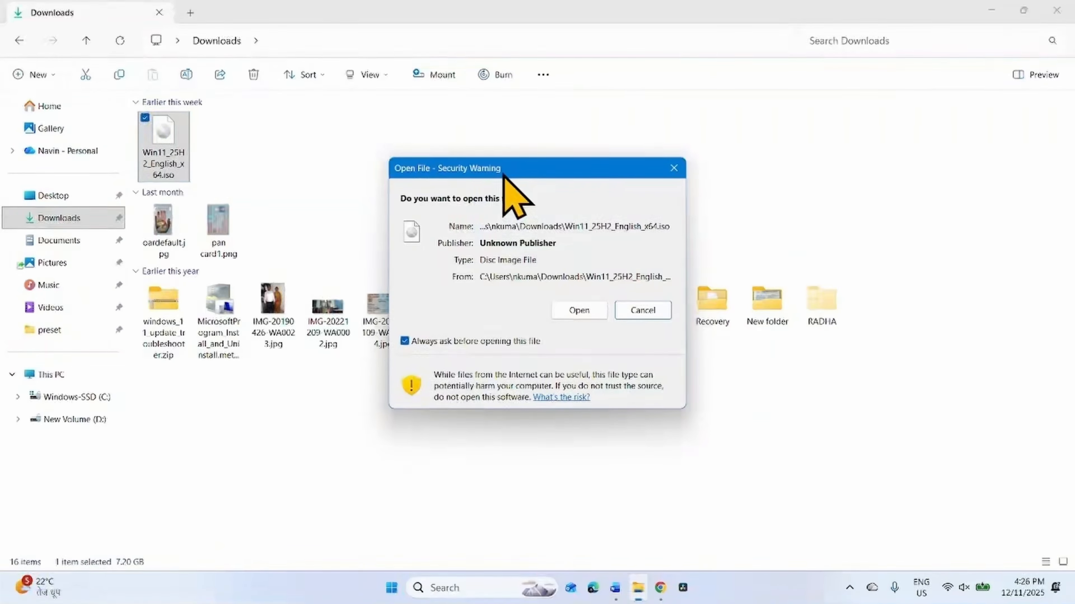
left_click(579, 311)
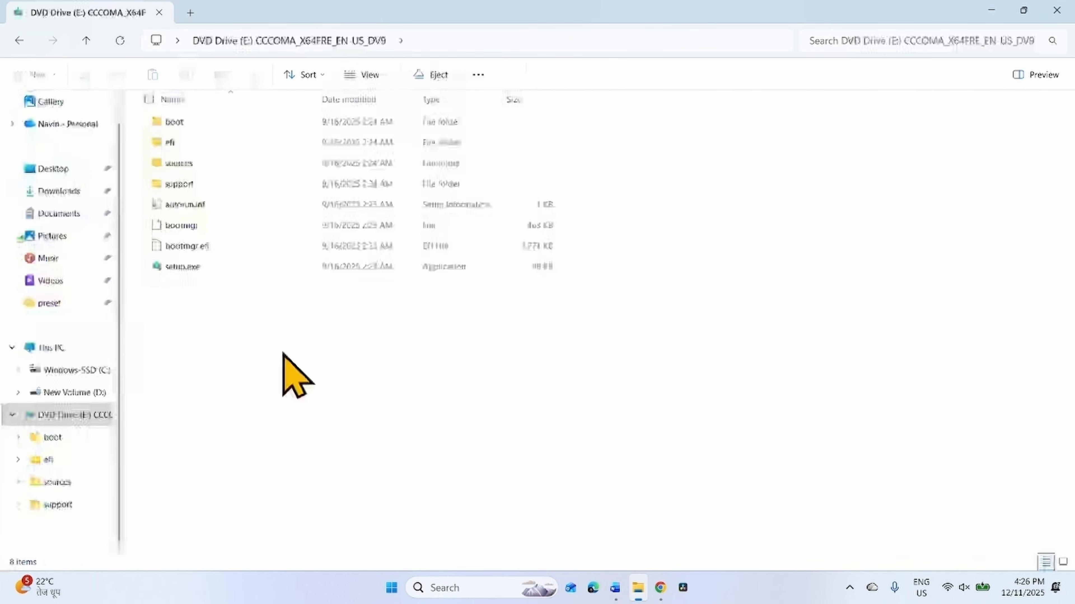
- Launch setup.exe from the mounted Windows 11 DVD drive and close the File Explorer window
right_click(189, 267)
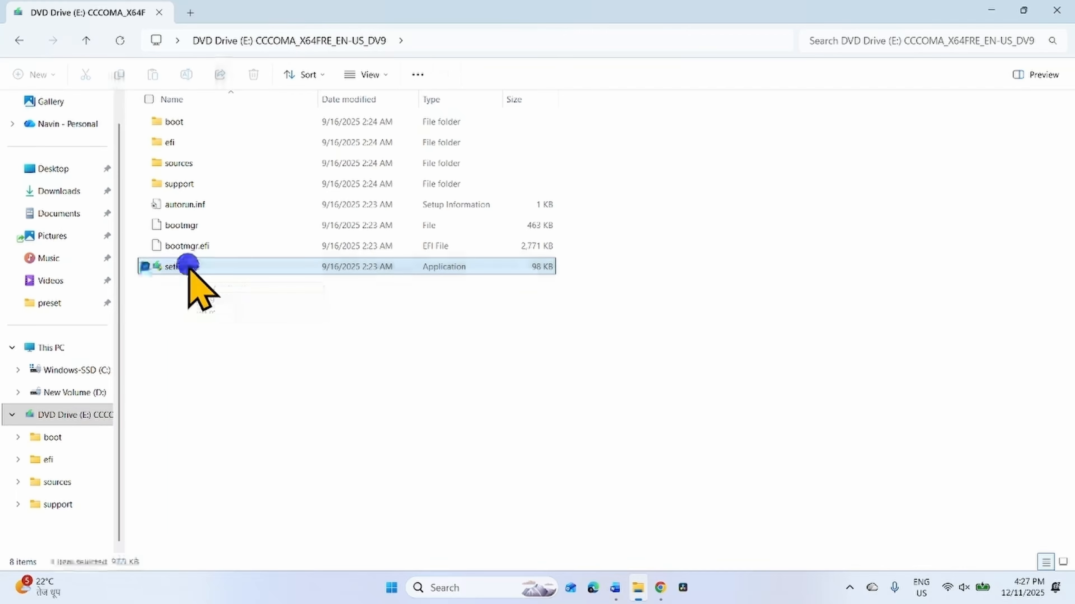
left_click(224, 276)
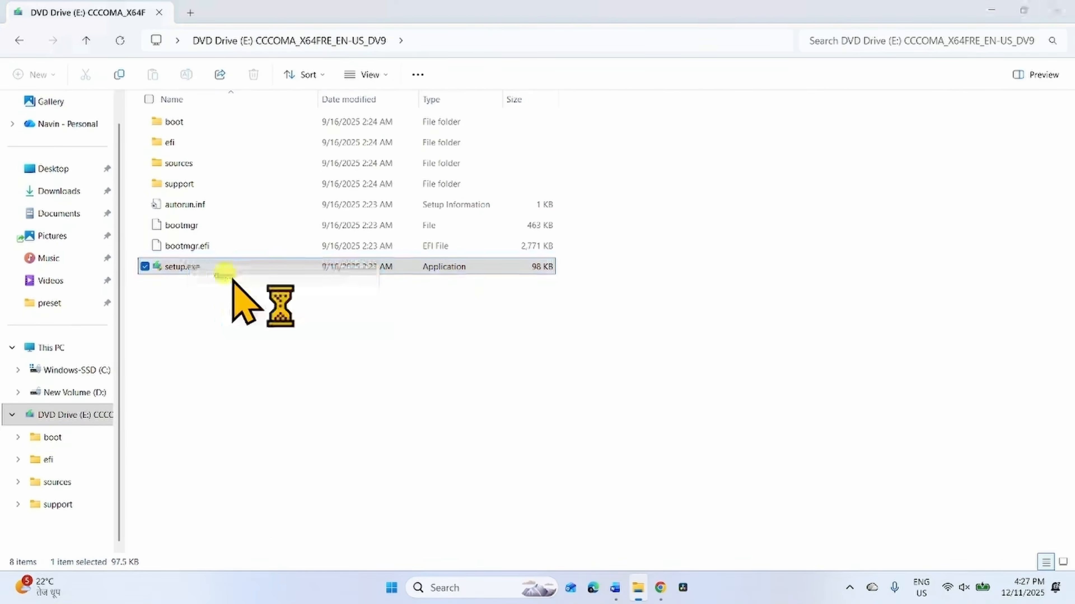
left_click(1057, 10)
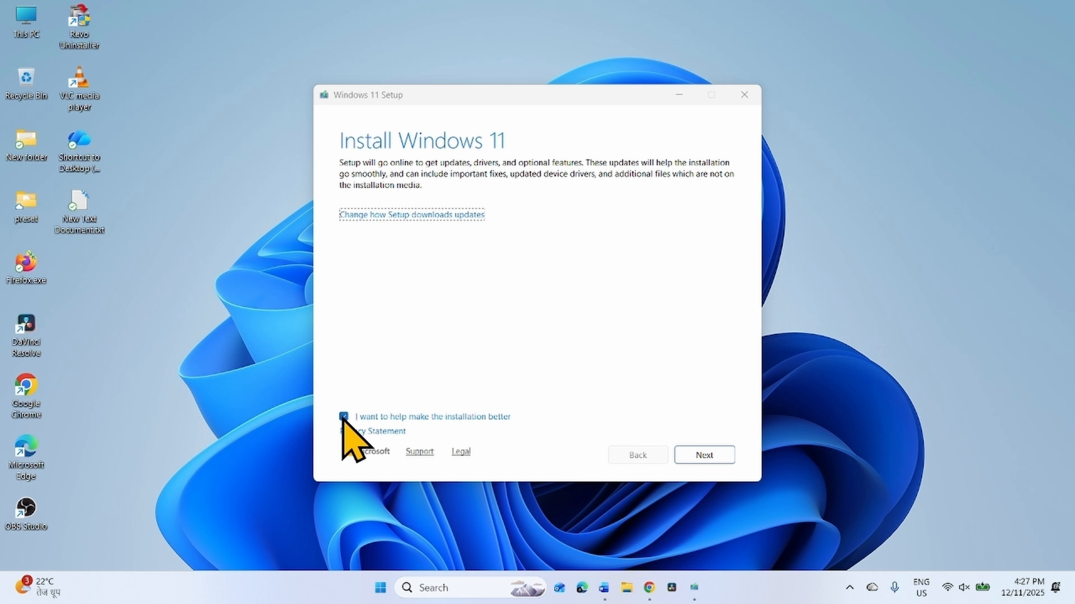
- Opt out of helping make the installation better, then accept the license terms and start installing Windows 11 with personal files and apps kept
left_click(343, 417)
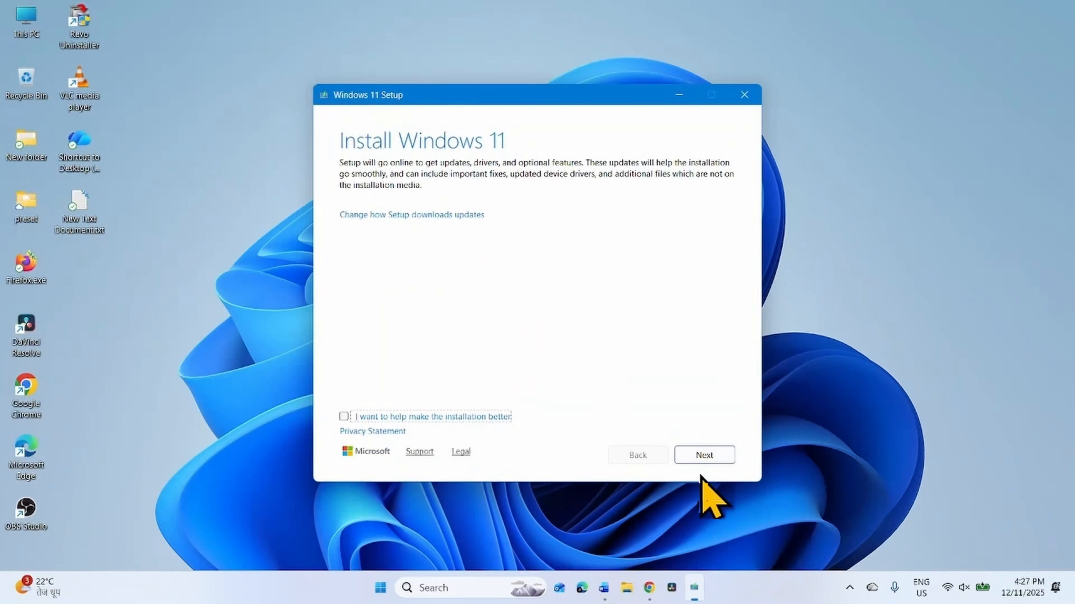
left_click(722, 455)
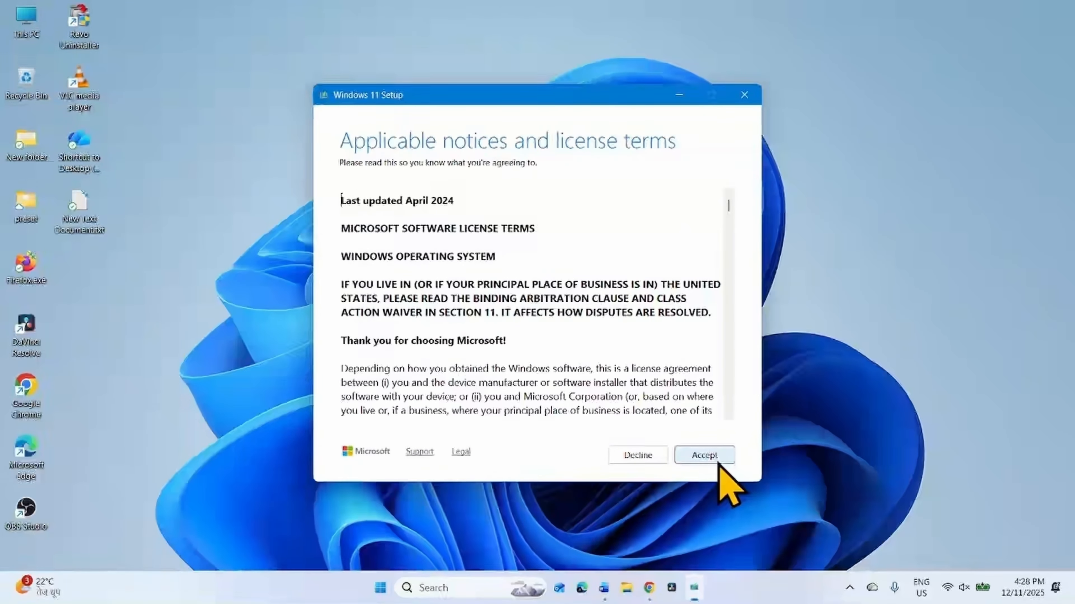
left_click(711, 457)
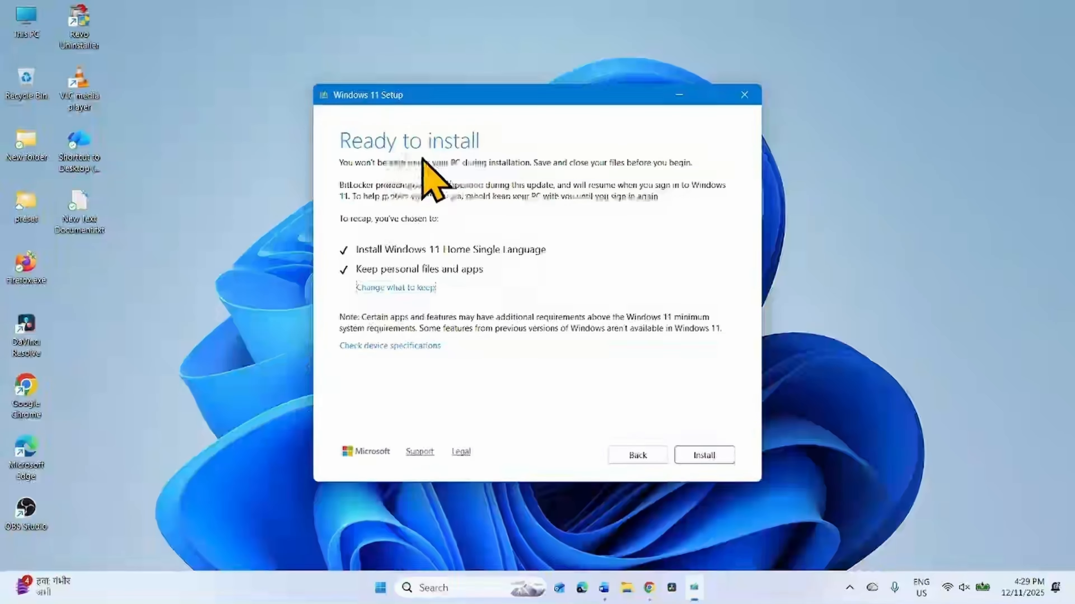
left_click(705, 454)
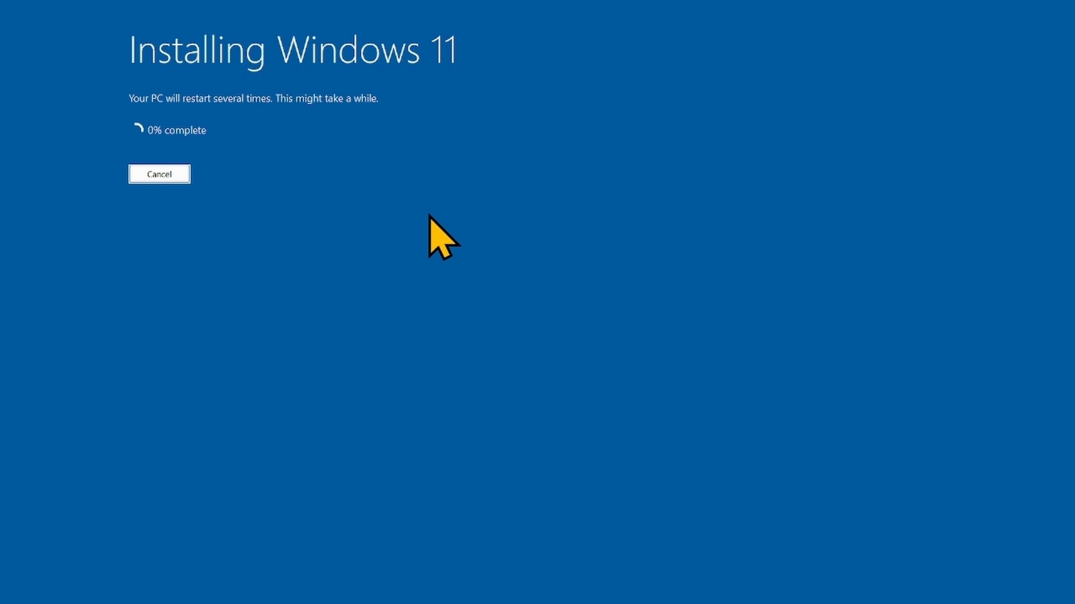